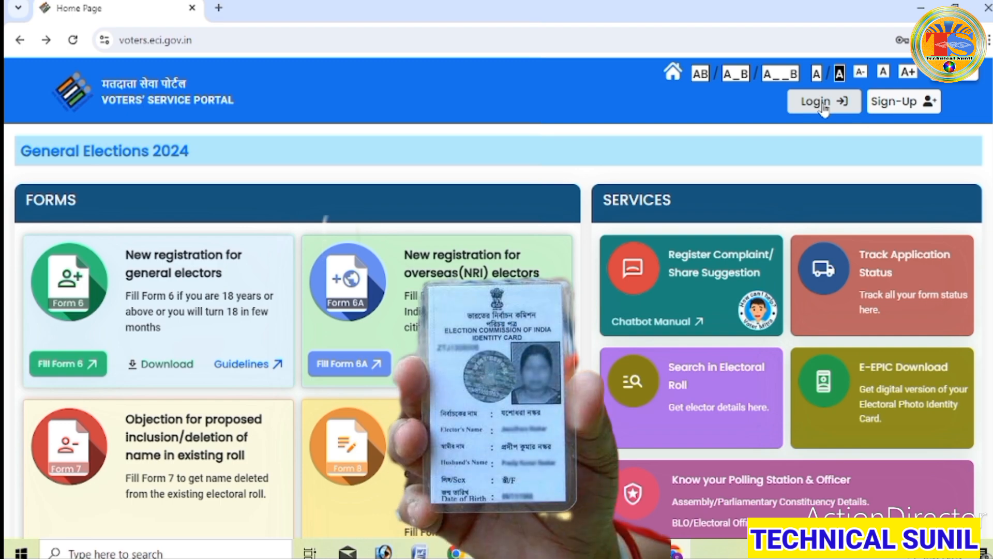
# Look over the portal home page, then begin a Google search for 'voter portal' in a new tab.
pyautogui.click(822, 102)
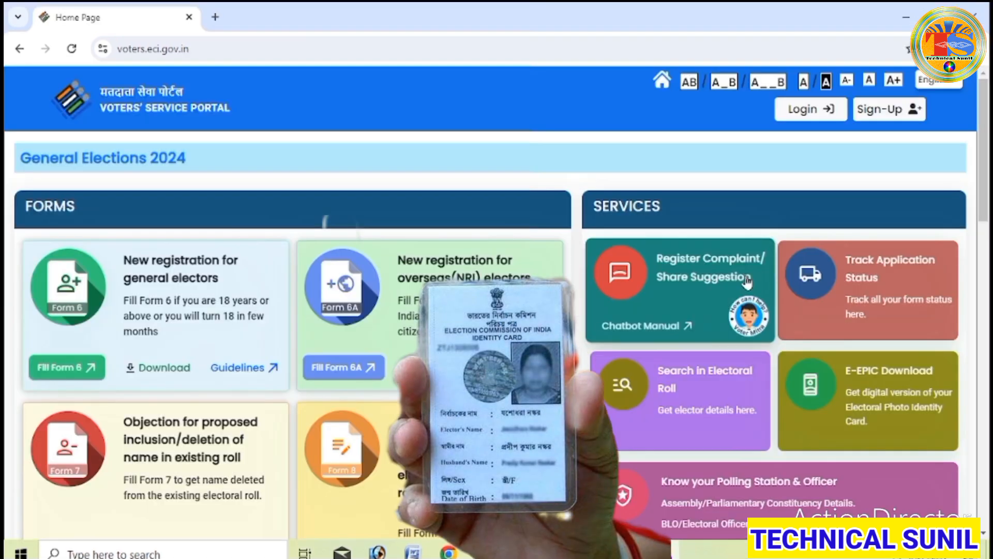
pyautogui.scroll(-1, 746, 281)
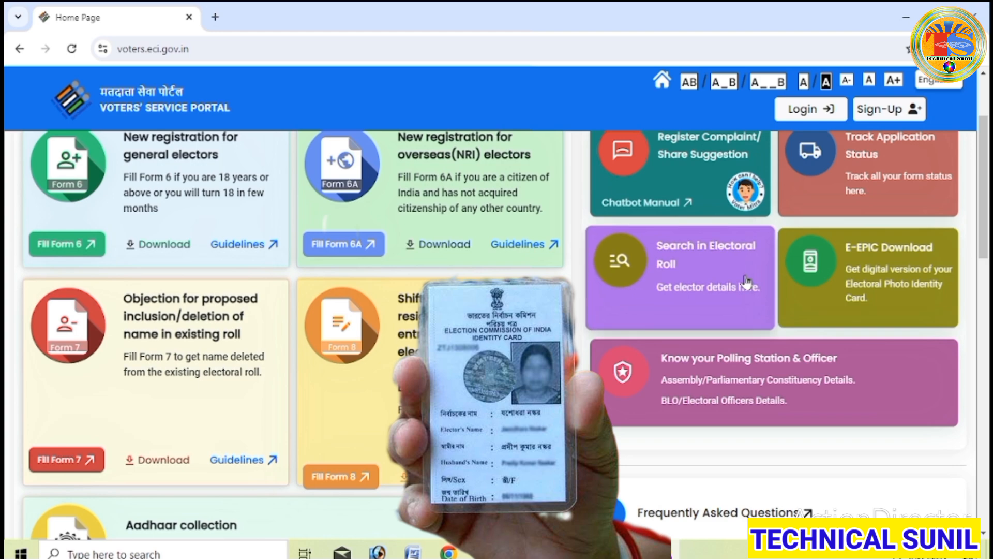
pyautogui.scroll(1, 747, 281)
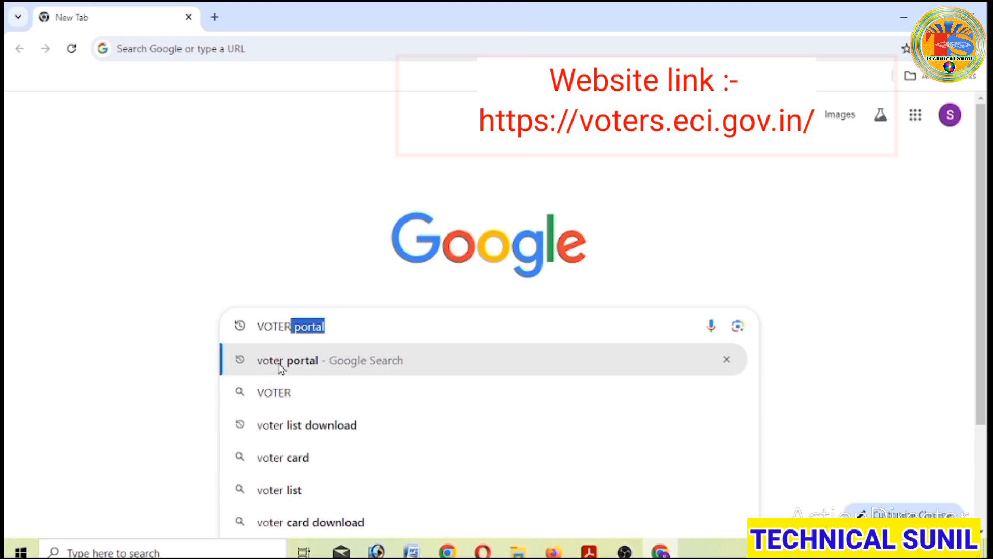
# Search Google for 'voter portal' and open the voters.eci.gov.in Election Commission result.
pyautogui.click(280, 368)
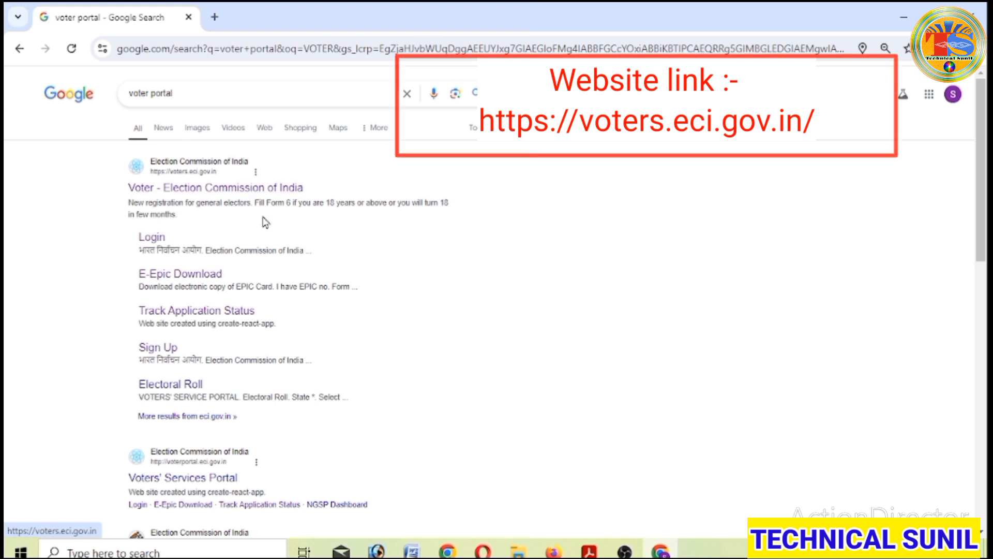
pyautogui.click(253, 190)
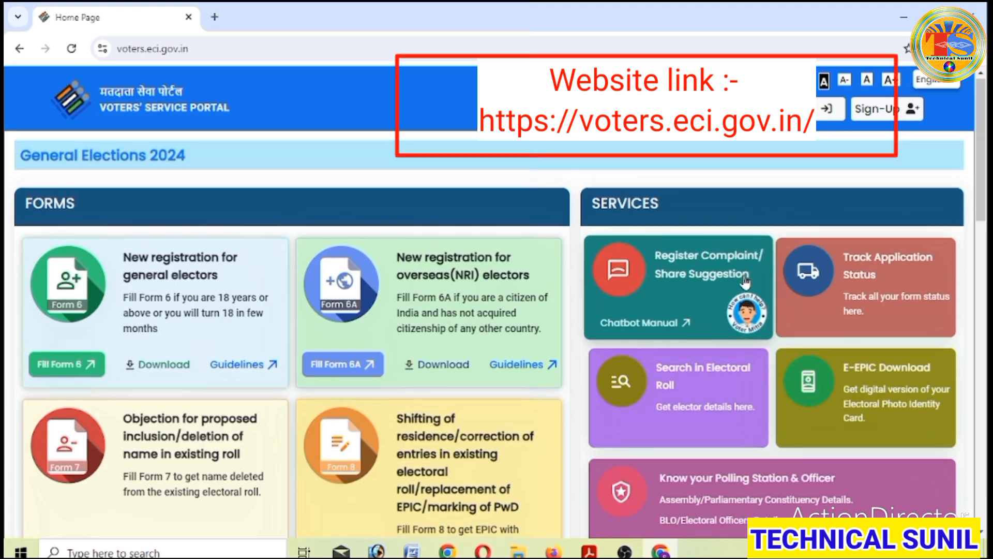
pyautogui.scroll(-3, 714, 274)
pyautogui.scroll(3, 745, 282)
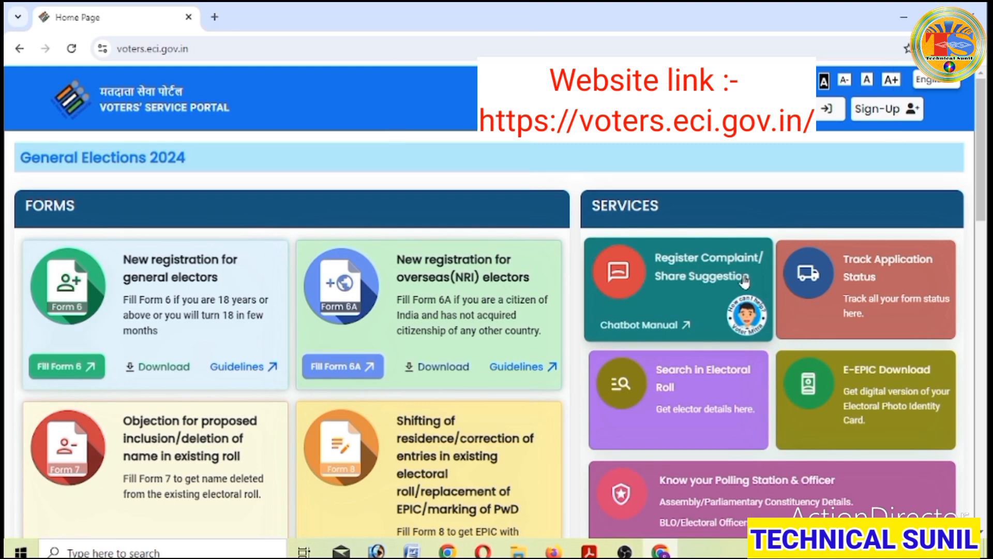
pyautogui.scroll(-2, 745, 282)
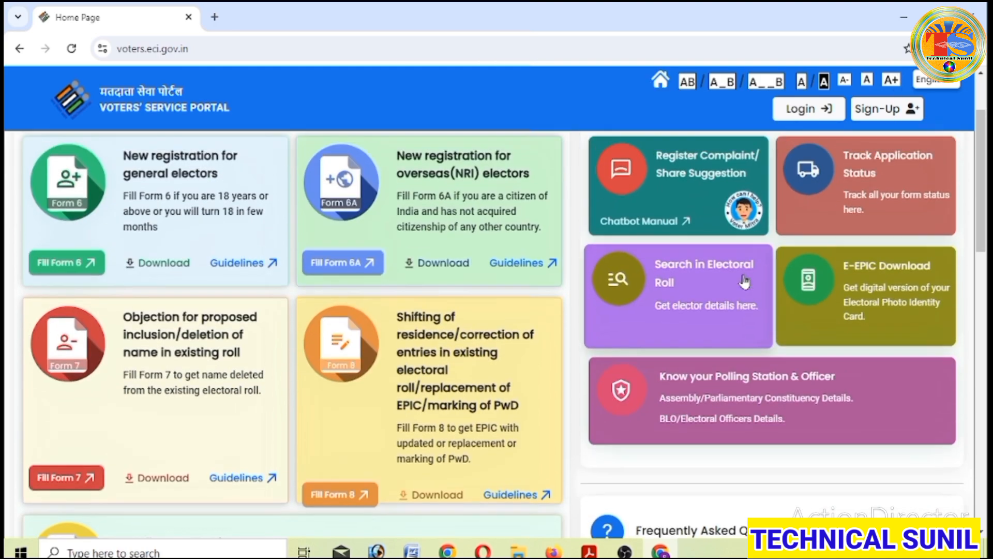
pyautogui.scroll(2, 744, 282)
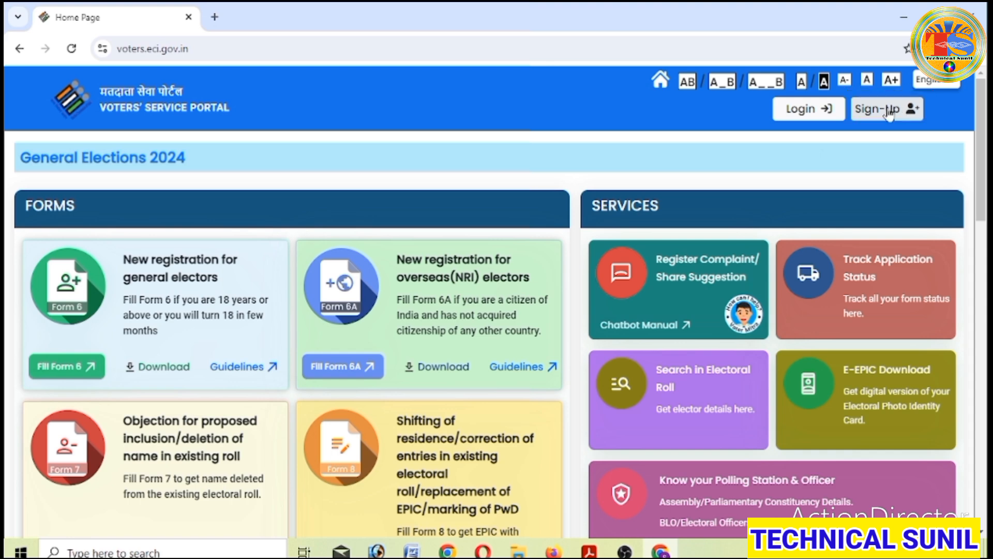
# Sign up with the mobile number, captcha, names and password, request the OTP, and decline saving the password.
pyautogui.click(888, 110)
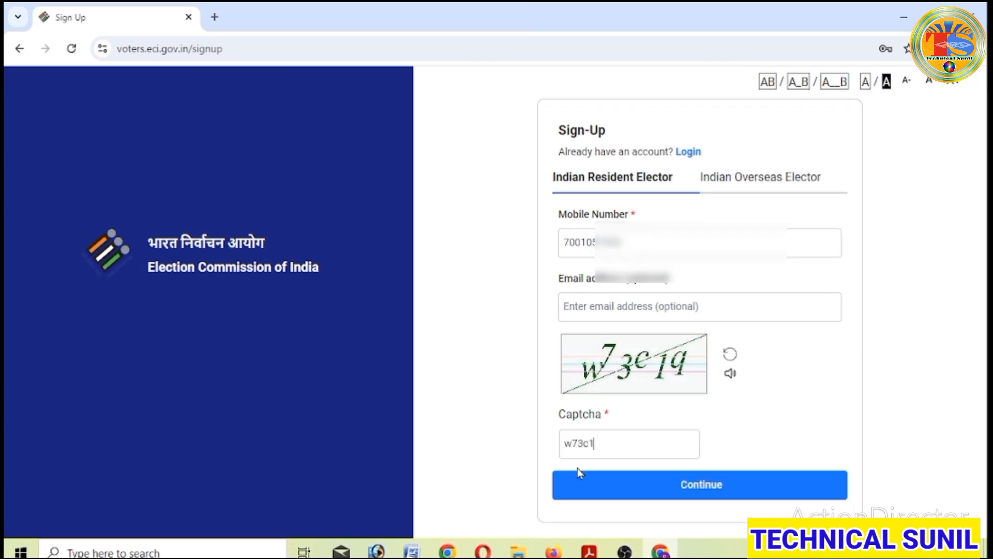
pyautogui.write('q')
pyautogui.click(714, 496)
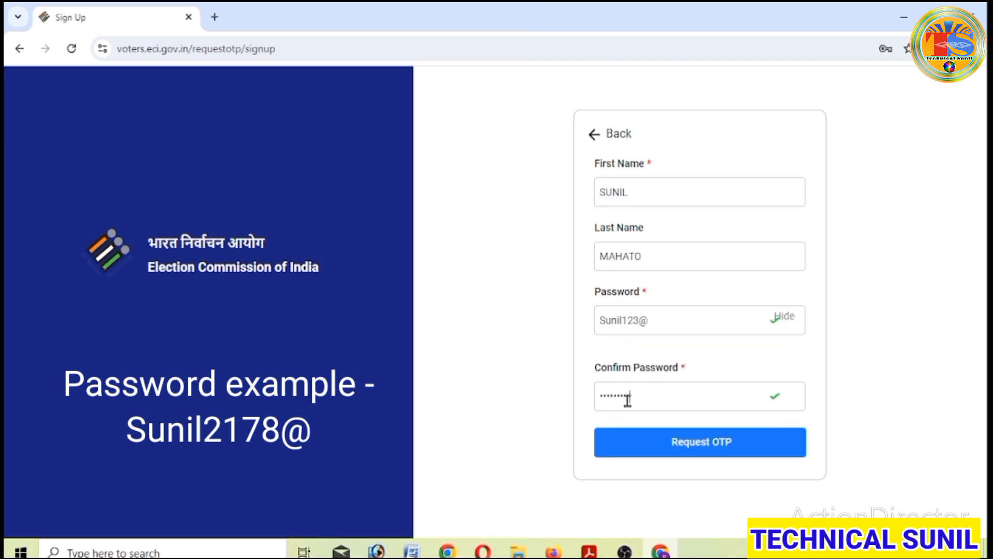
pyautogui.click(691, 444)
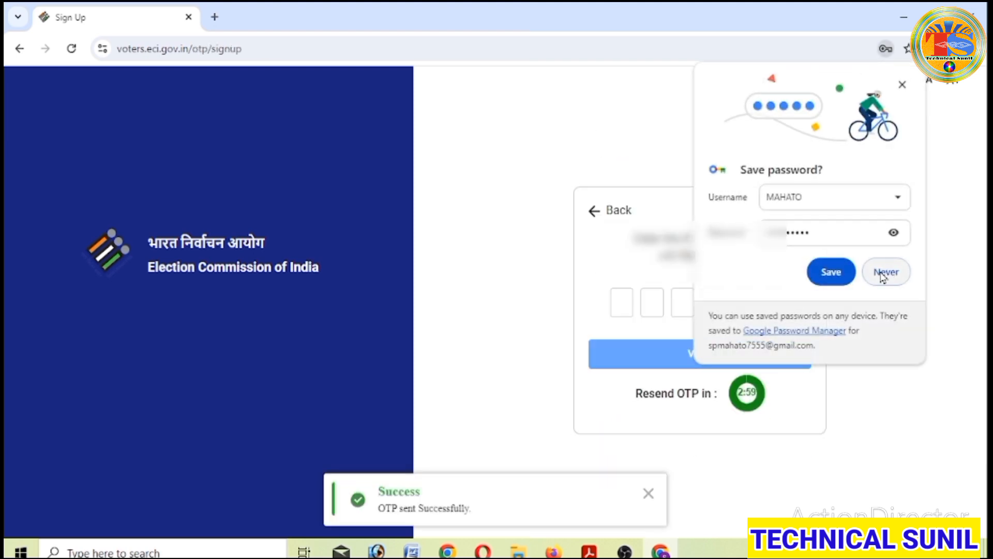
pyautogui.click(886, 272)
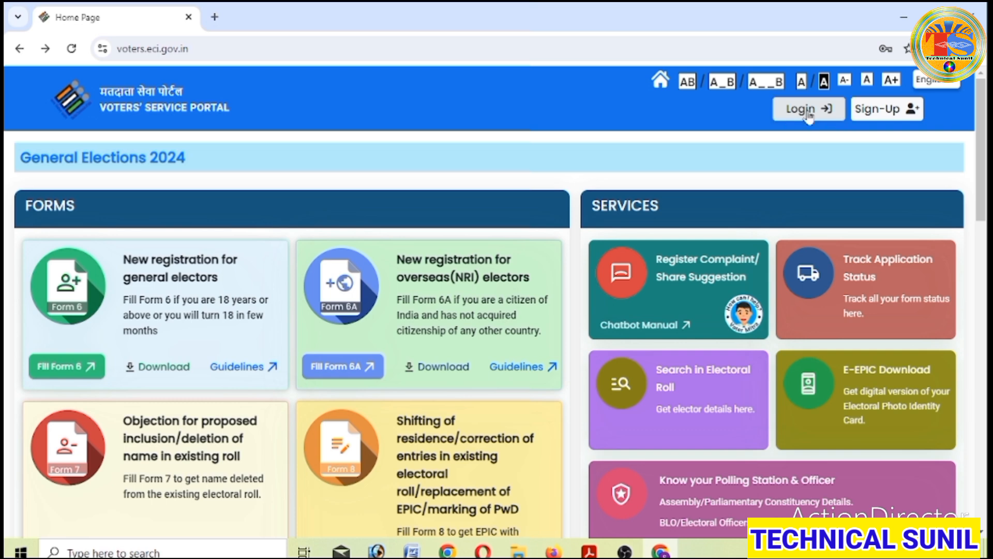
# Log in with the mobile number, password and captcha, then verify the six-digit login OTP.
pyautogui.click(809, 117)
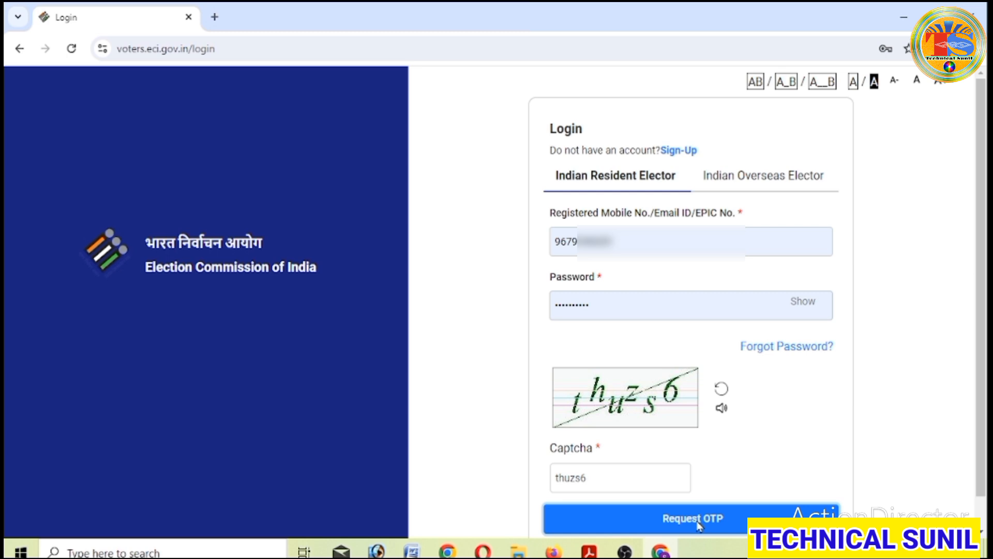
pyautogui.click(697, 522)
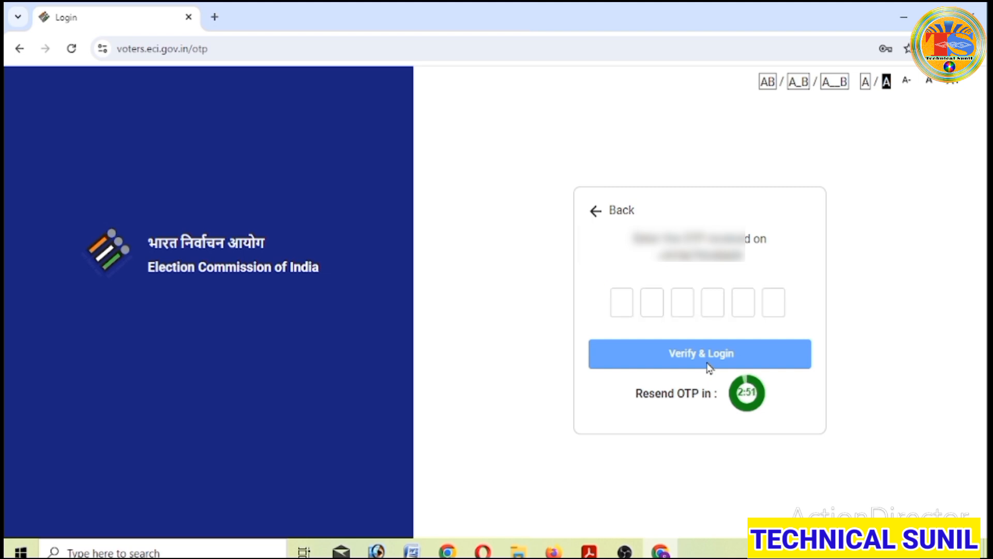
pyautogui.click(627, 305)
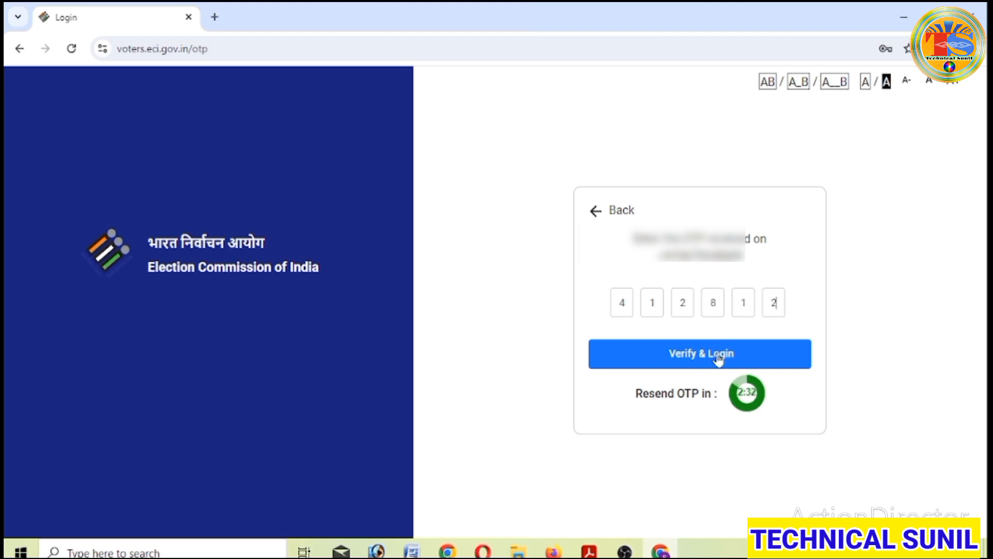
pyautogui.click(718, 356)
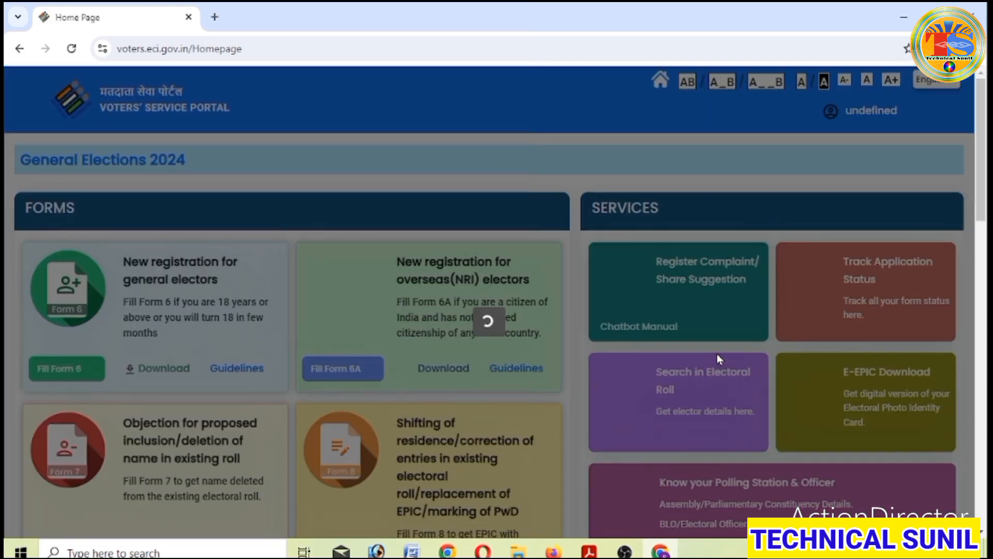
# Open the E-EPIC Download service from the home page's Services section.
pyautogui.scroll(-5, 518, 393)
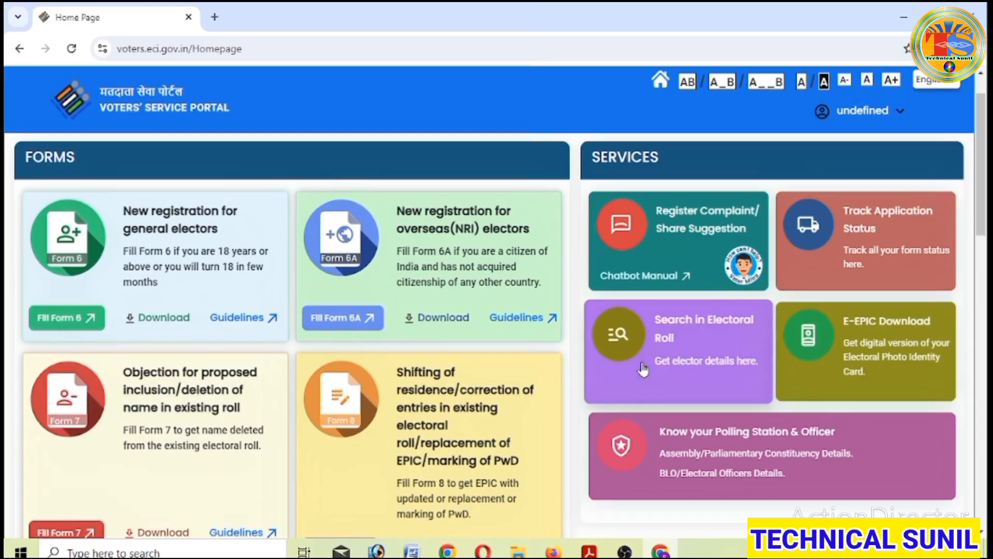
pyautogui.scroll(5, 642, 372)
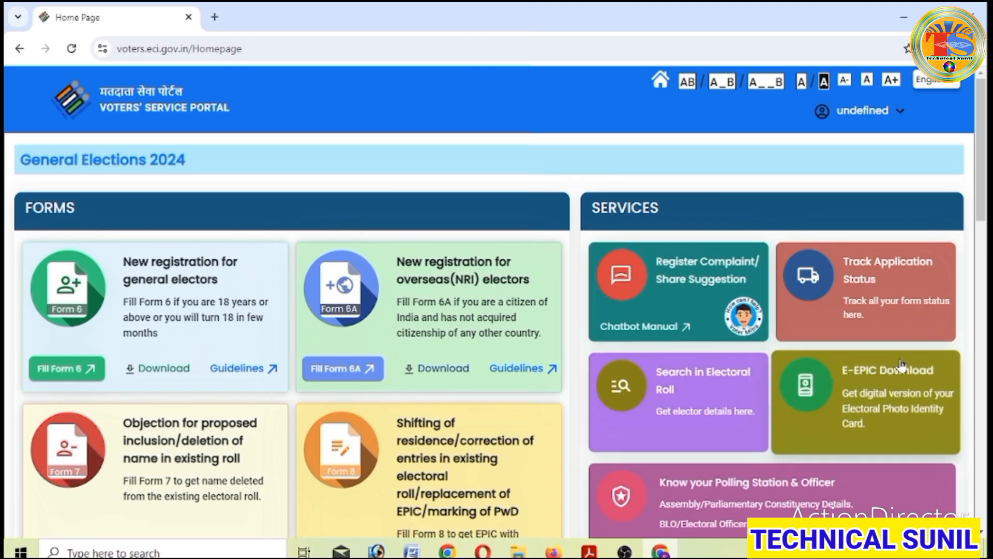
pyautogui.click(867, 404)
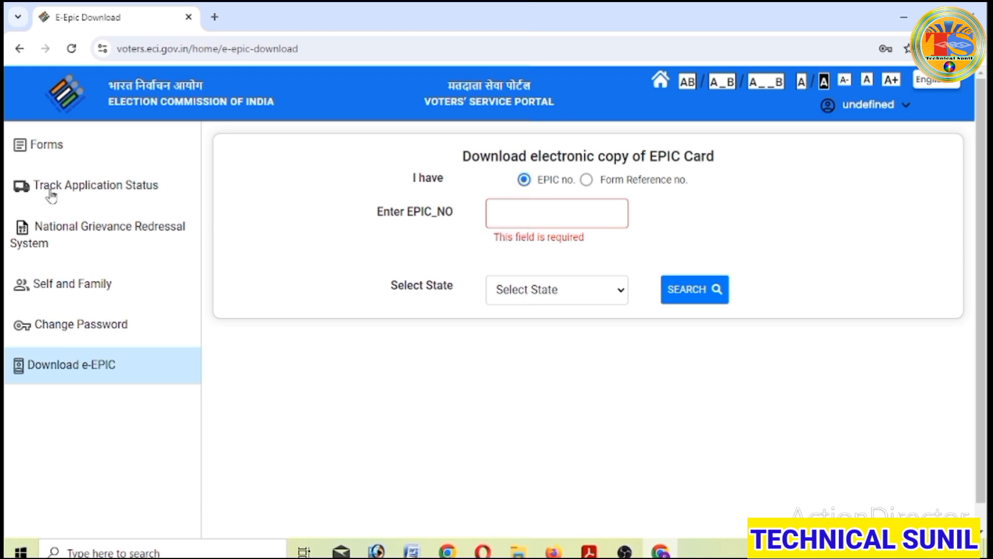
# Choose Jharkhand as the state on Track Application Status and submit the form.
pyautogui.click(136, 192)
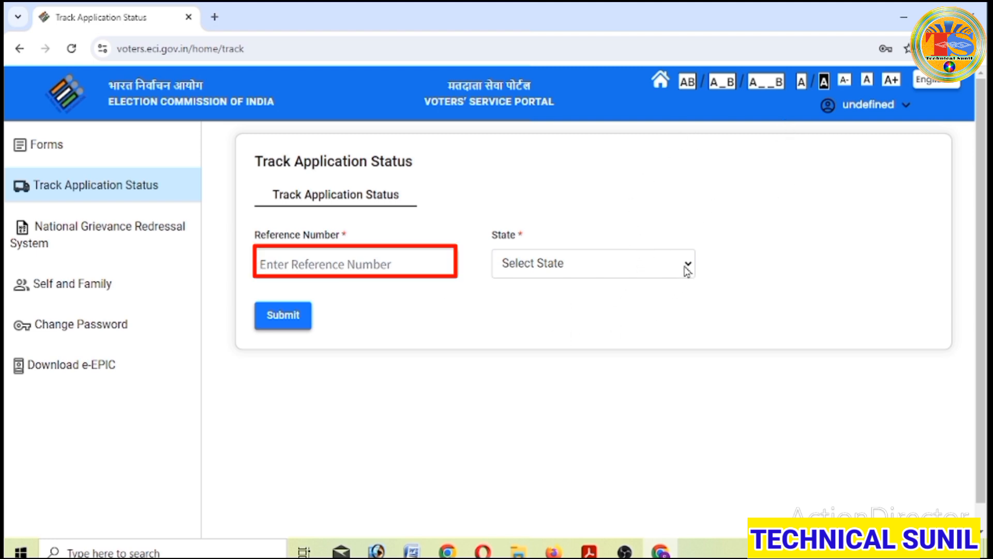
pyautogui.click(685, 270)
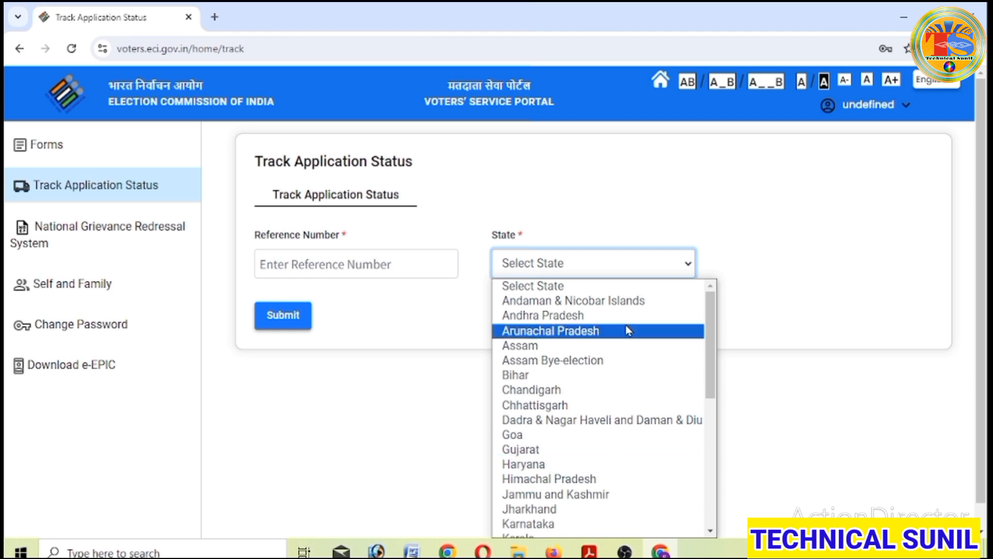
pyautogui.scroll(-5, 614, 468)
pyautogui.scroll(-1, 615, 472)
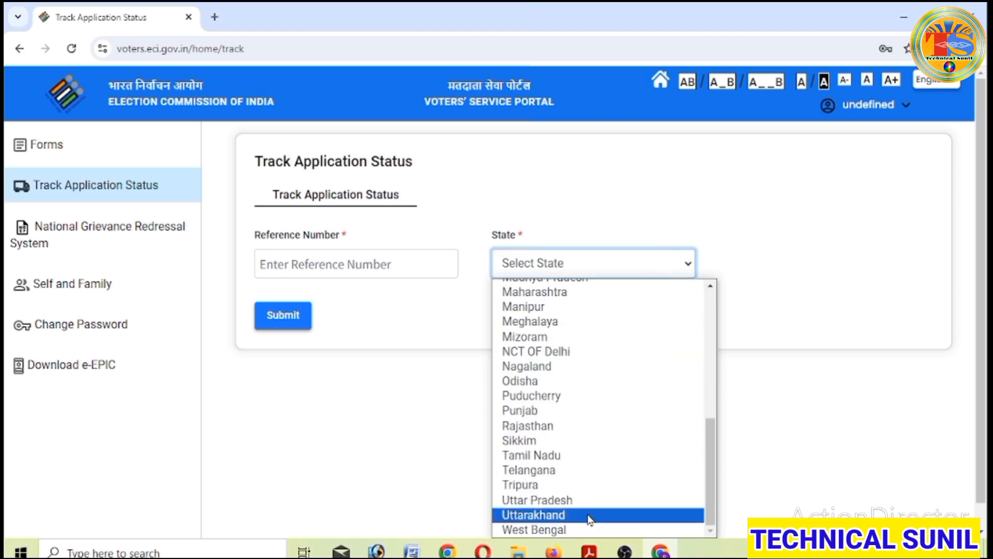
pyautogui.scroll(6, 599, 371)
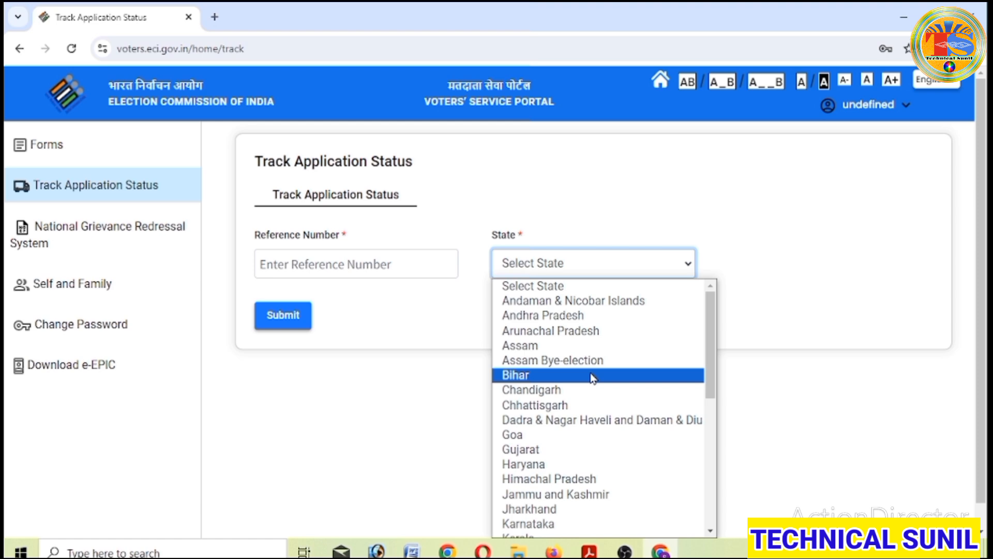
pyautogui.scroll(-5, 592, 377)
pyautogui.scroll(4, 592, 378)
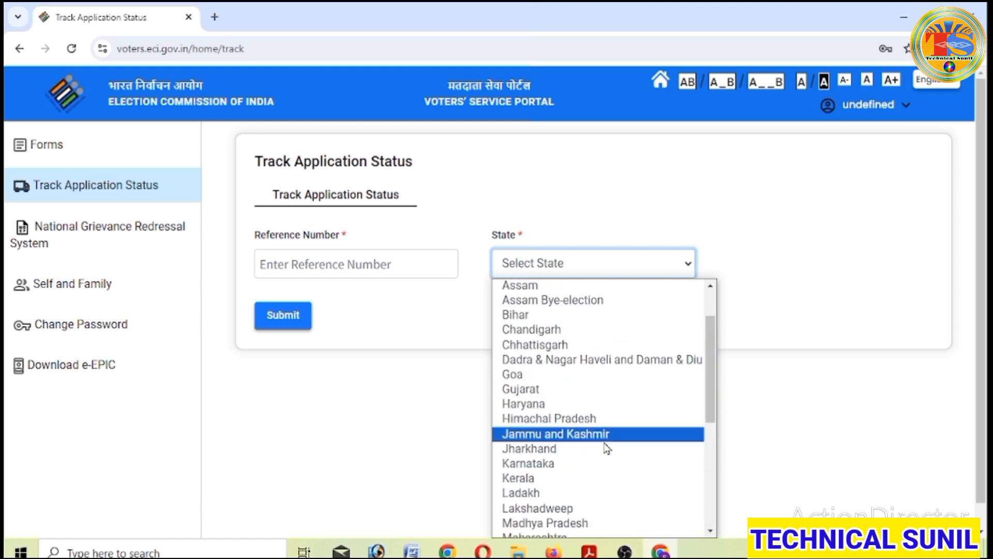
pyautogui.click(600, 449)
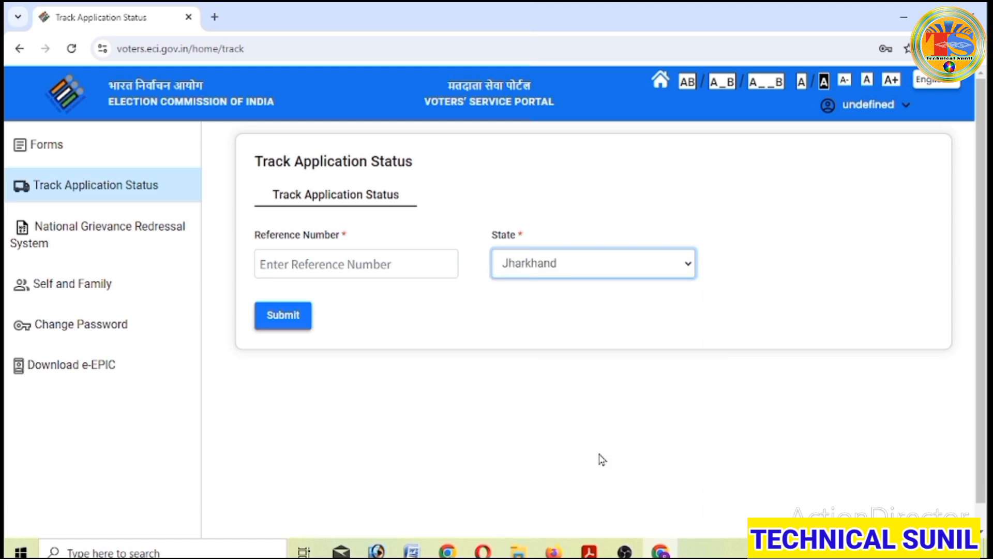
pyautogui.click(292, 334)
pyautogui.click(289, 326)
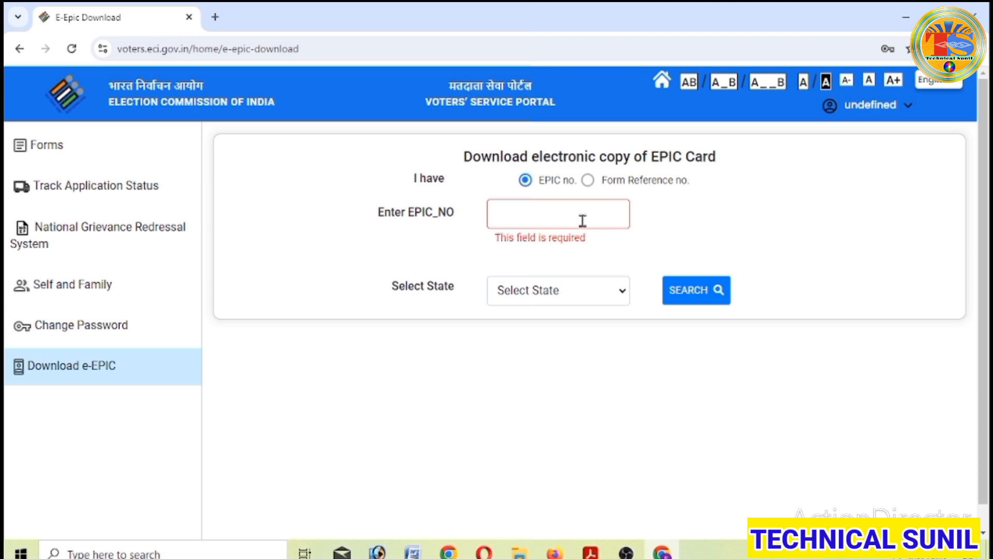
# On Download e-EPIC, keep the EPIC no. search option and choose West Bengal as the state.
pyautogui.click(588, 180)
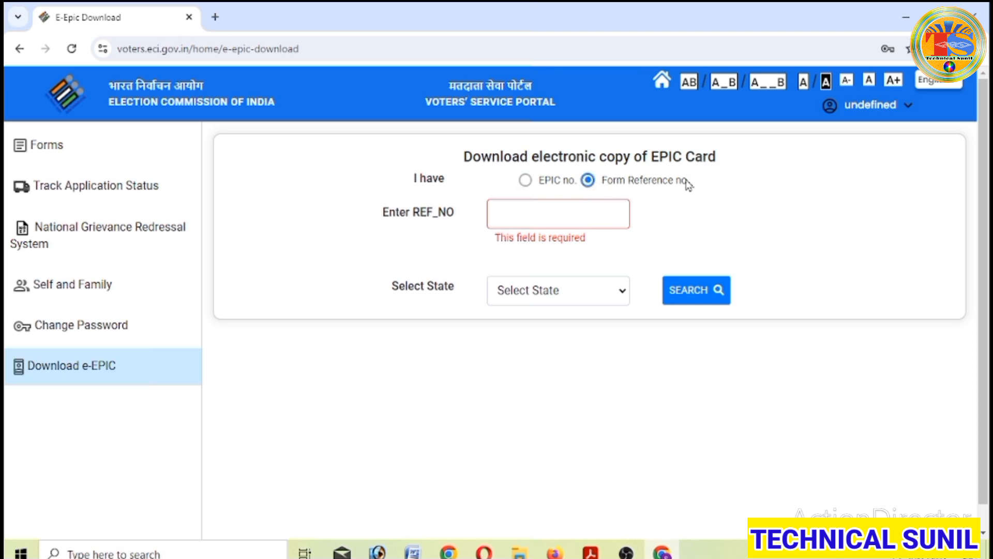
pyautogui.click(525, 181)
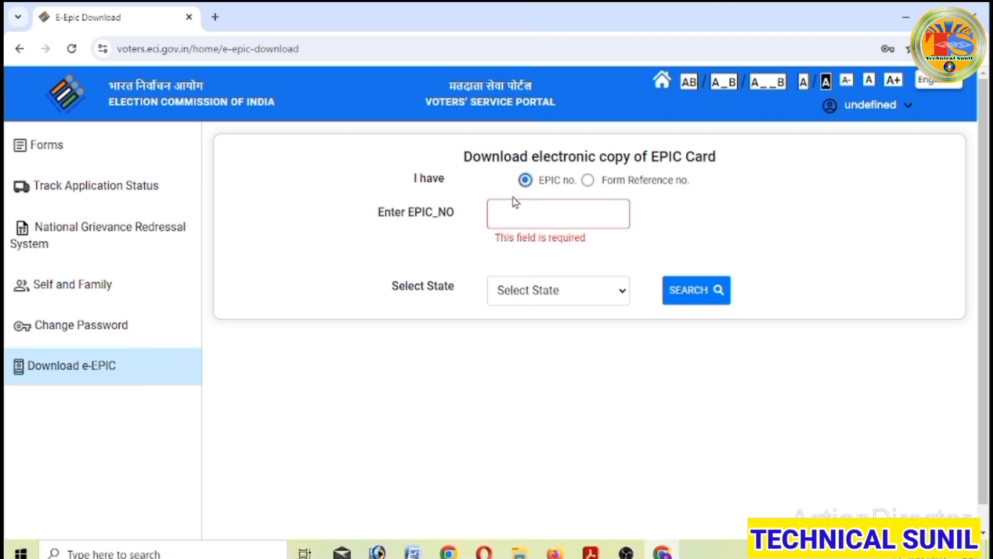
pyautogui.click(620, 290)
pyautogui.scroll(-7, 587, 237)
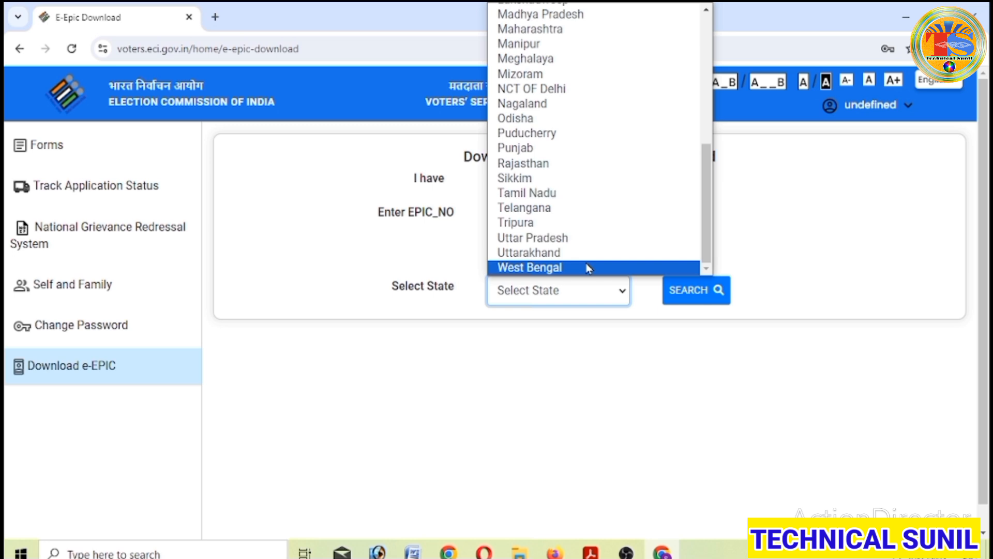
pyautogui.click(587, 268)
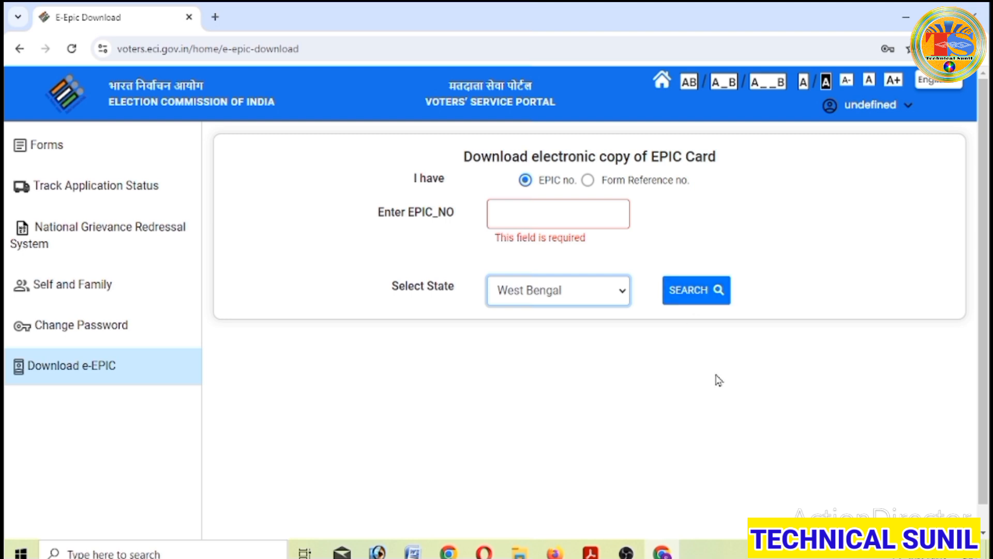
# Enter the voter's EPIC number and search, listing the Balarampur, West Bengal record.
pyautogui.click(558, 213)
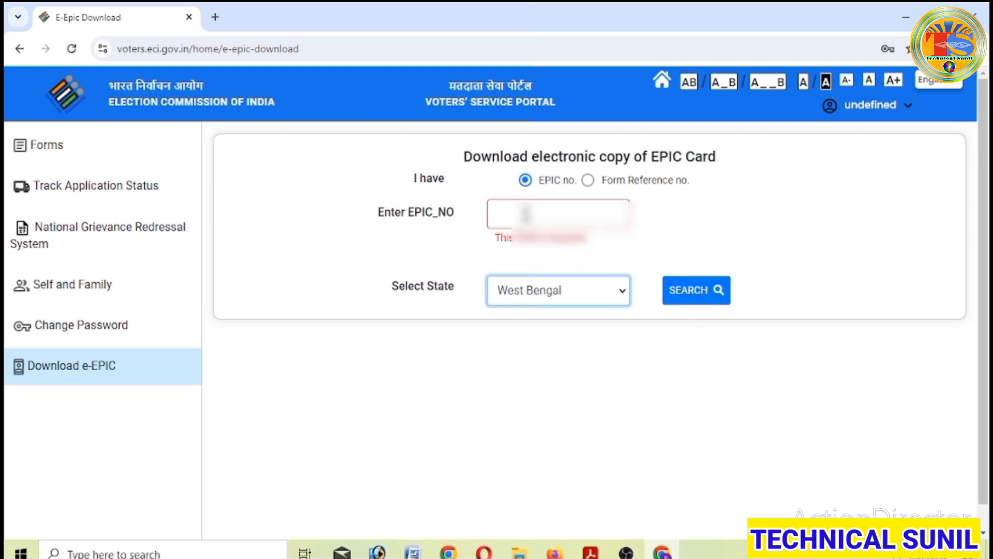
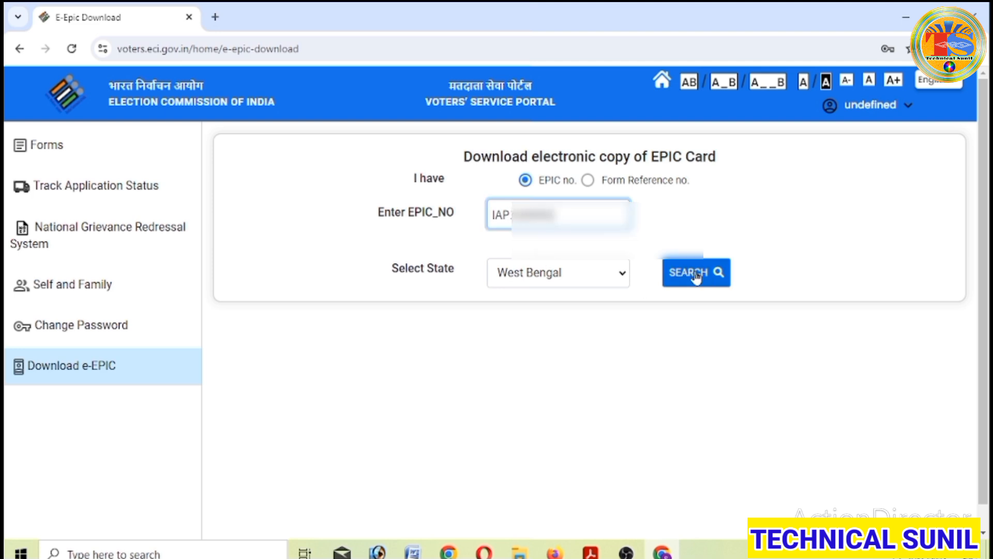
pyautogui.click(695, 274)
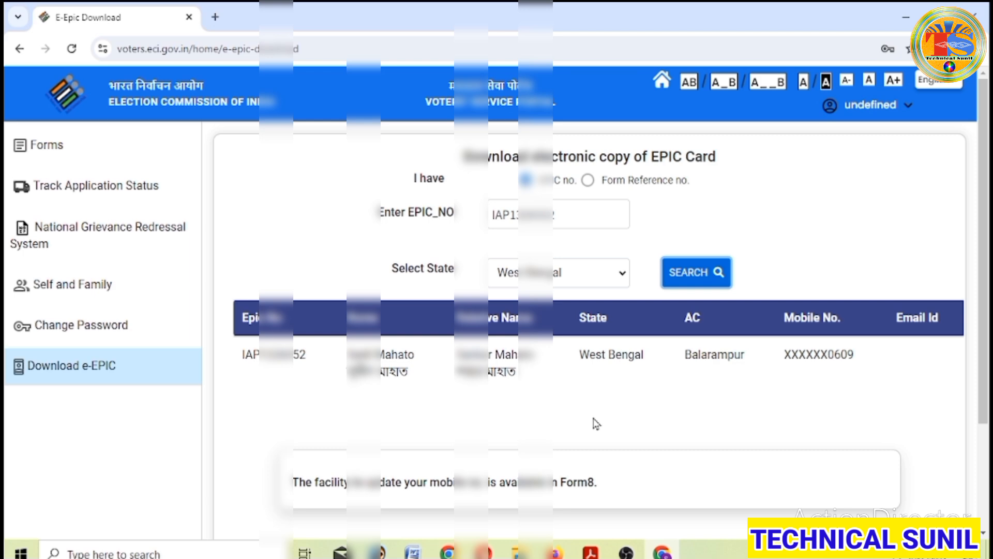
# Send an OTP to the registered mobile, then enter the received code and verify it.
pyautogui.scroll(-3, 596, 423)
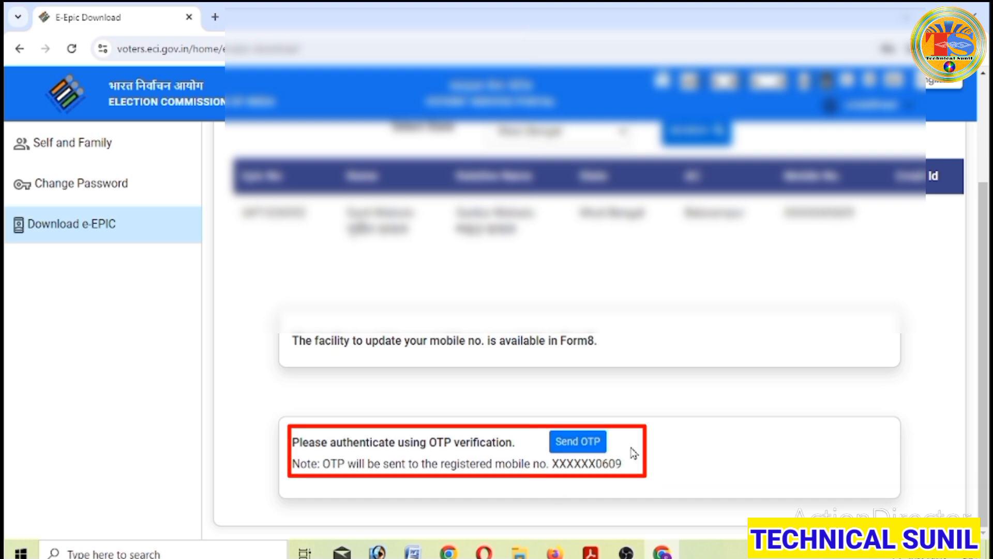
pyautogui.click(580, 443)
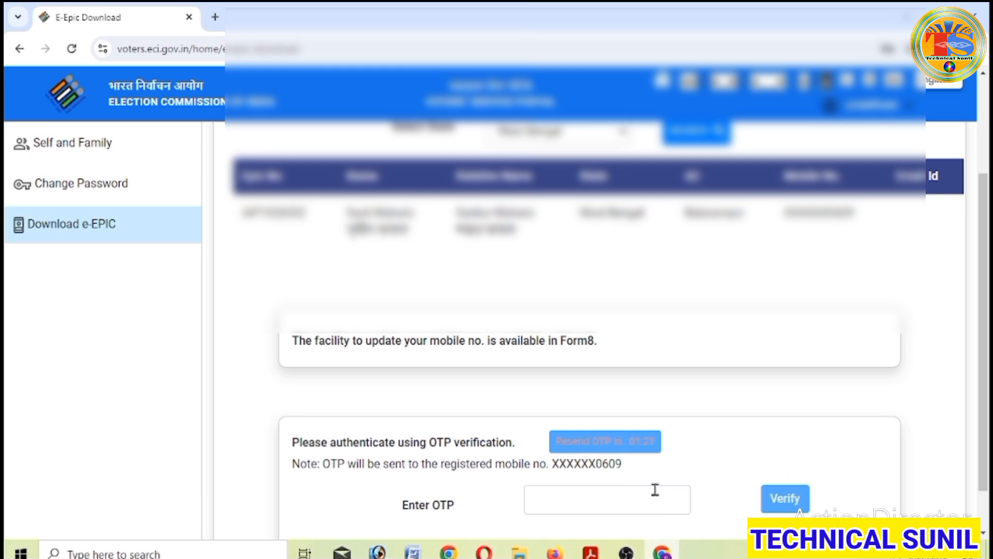
pyautogui.click(575, 503)
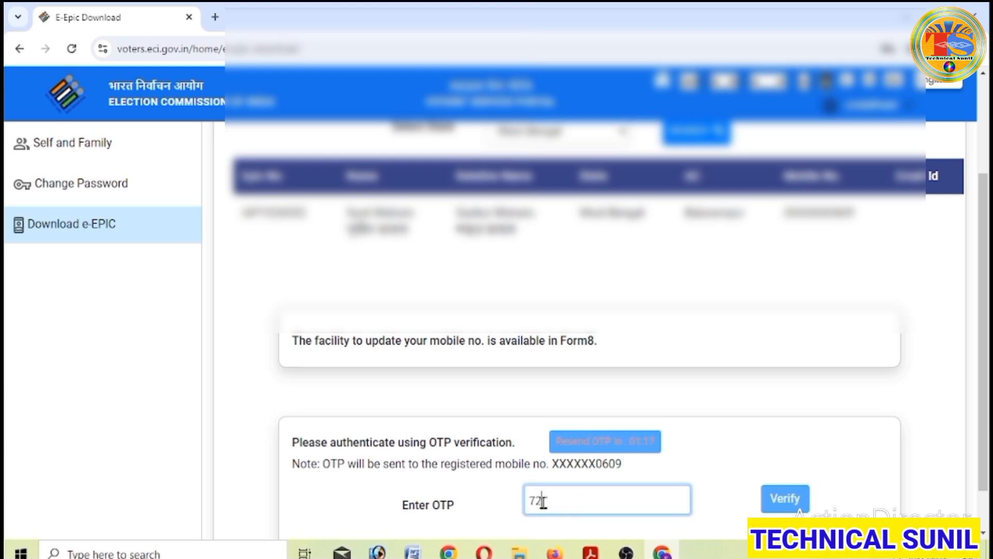
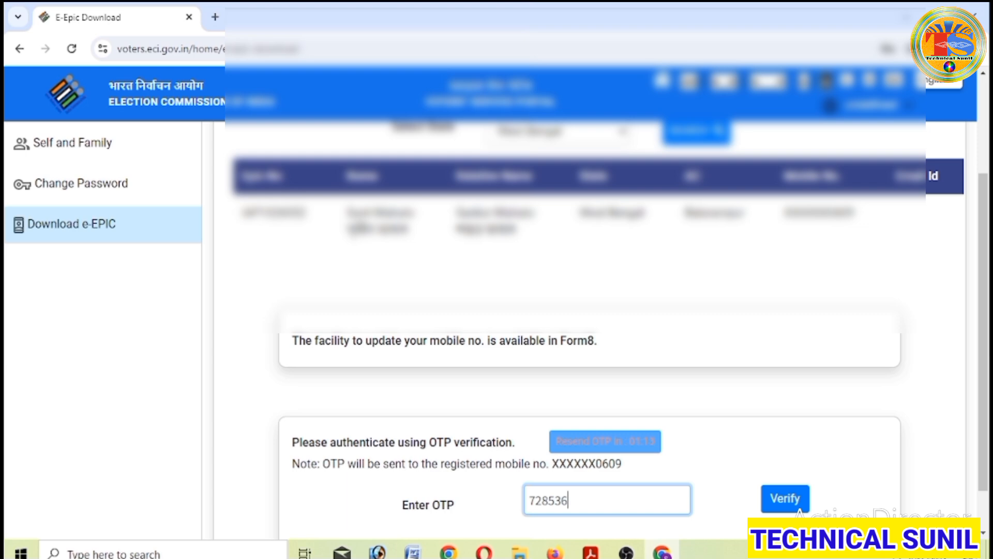
pyautogui.click(780, 500)
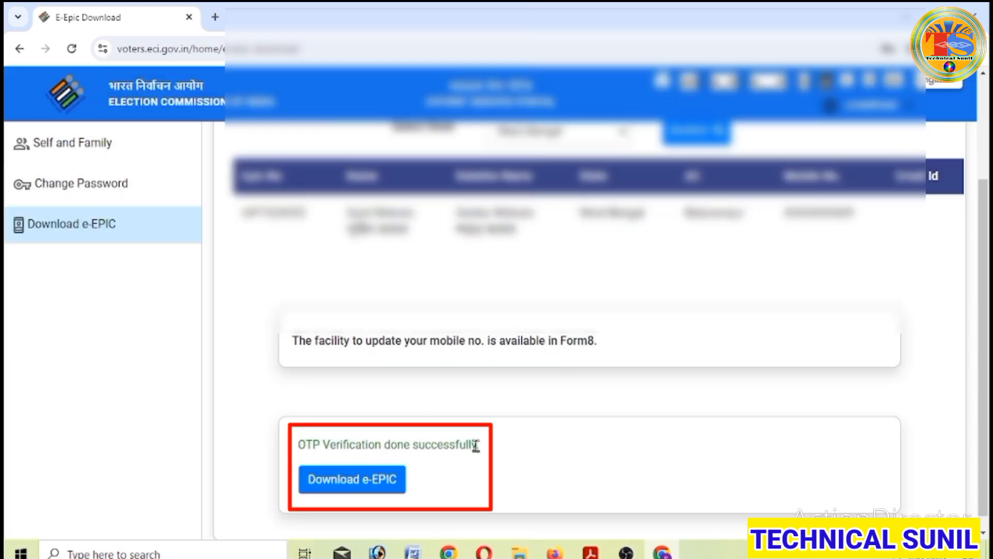
# Download the generated e-EPIC card and view the PDF from Chrome's download bubble.
pyautogui.click(369, 486)
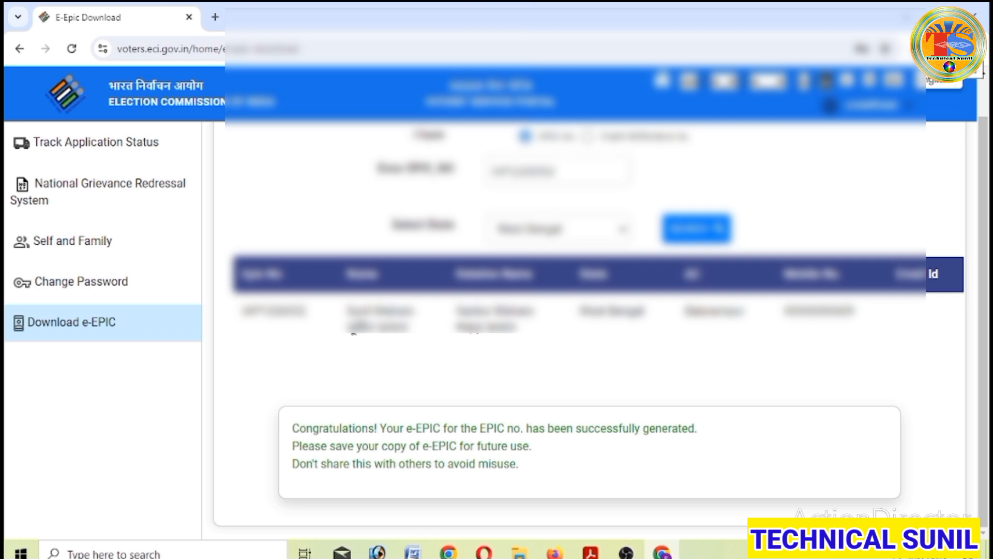
pyautogui.click(785, 119)
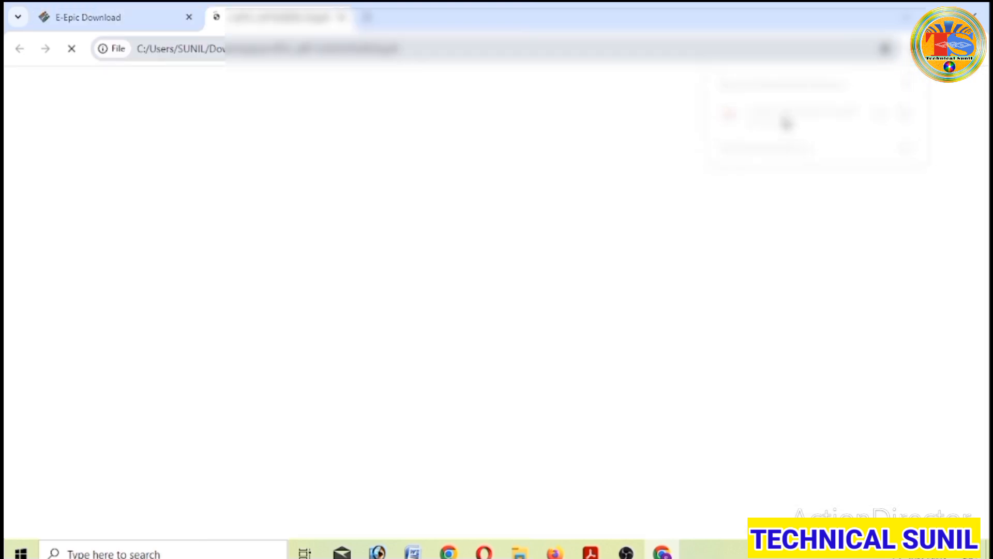
pyautogui.scroll(-7, 584, 390)
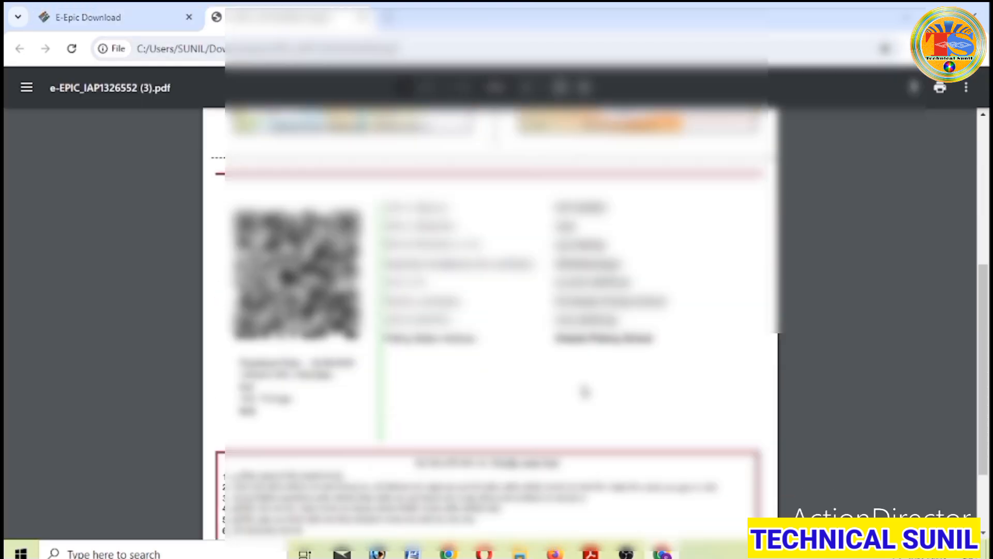
pyautogui.scroll(7, 585, 390)
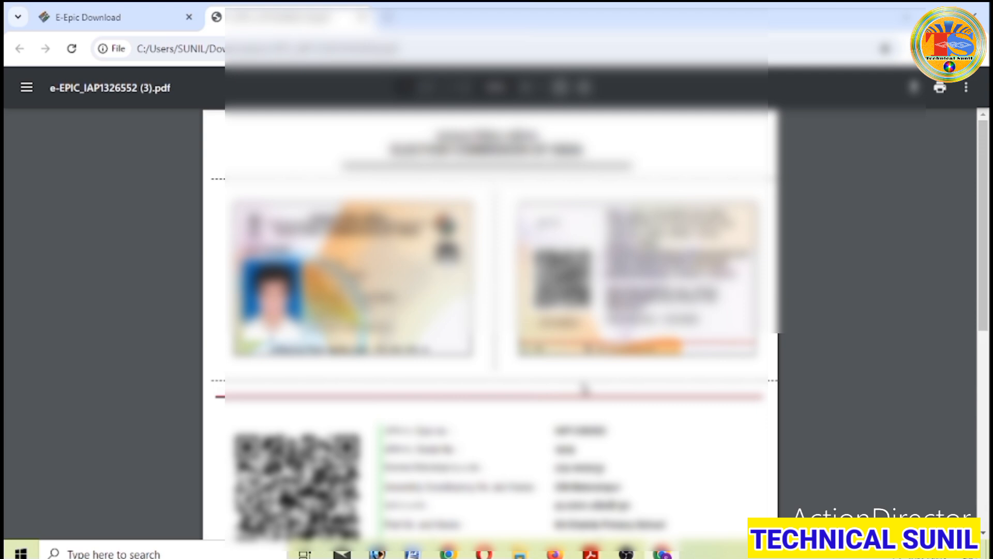